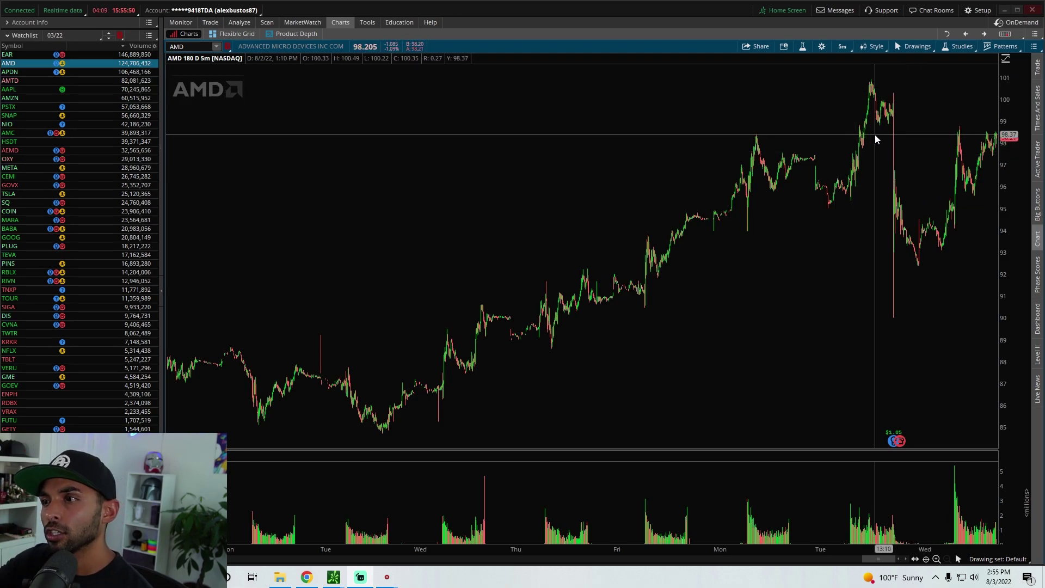
middle_click(762, 93)
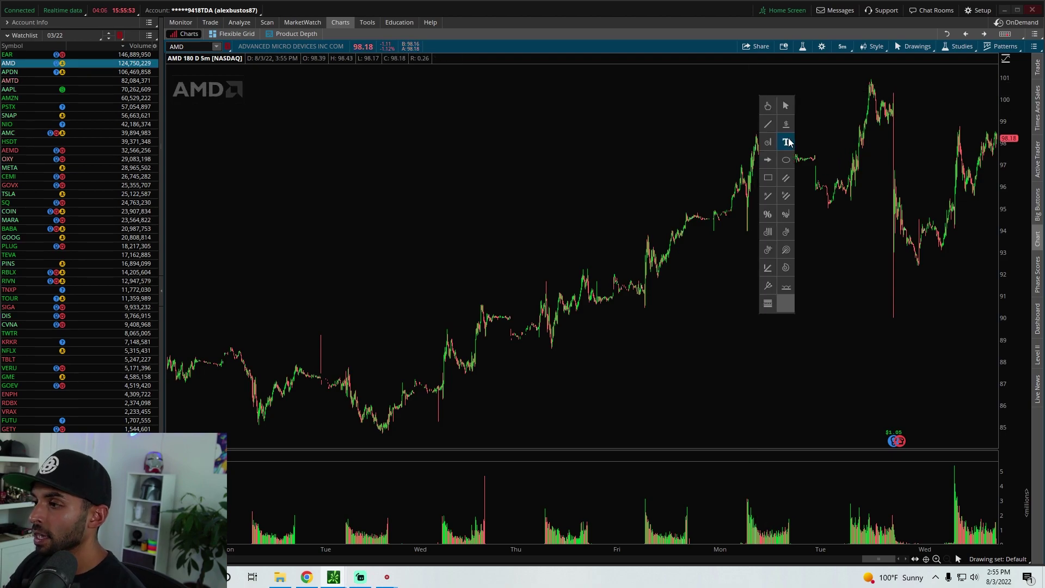
left_click(785, 124)
middle_click(819, 103)
left_click(834, 112)
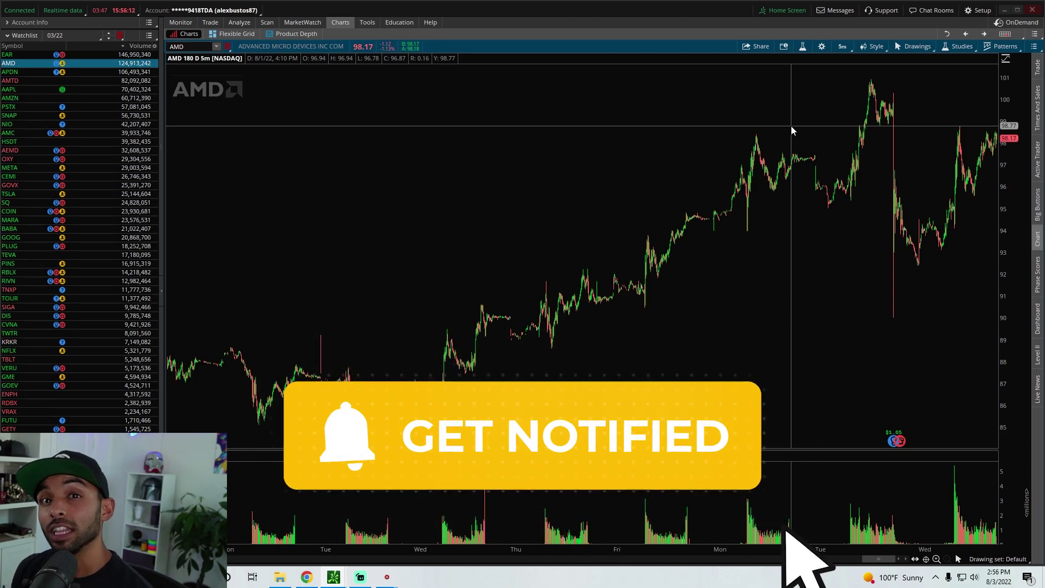
Mark Tuesday's 16:00 drop near 99, Wednesday's open near 95 and the overnight low near 93 with ovals on the AMD chart.
left_click_drag(719, 158, 1007, 170)
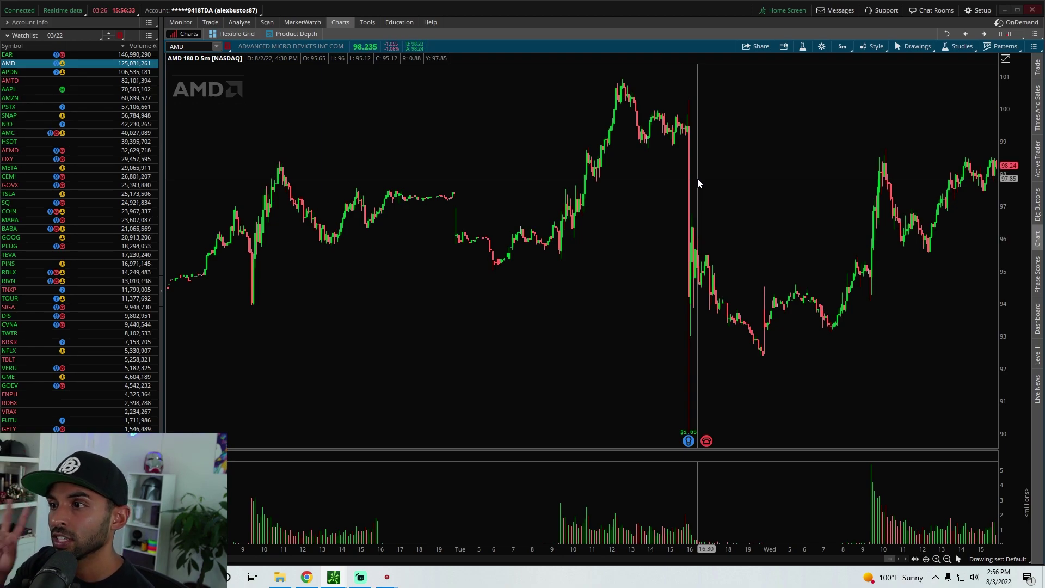
middle_click(670, 143)
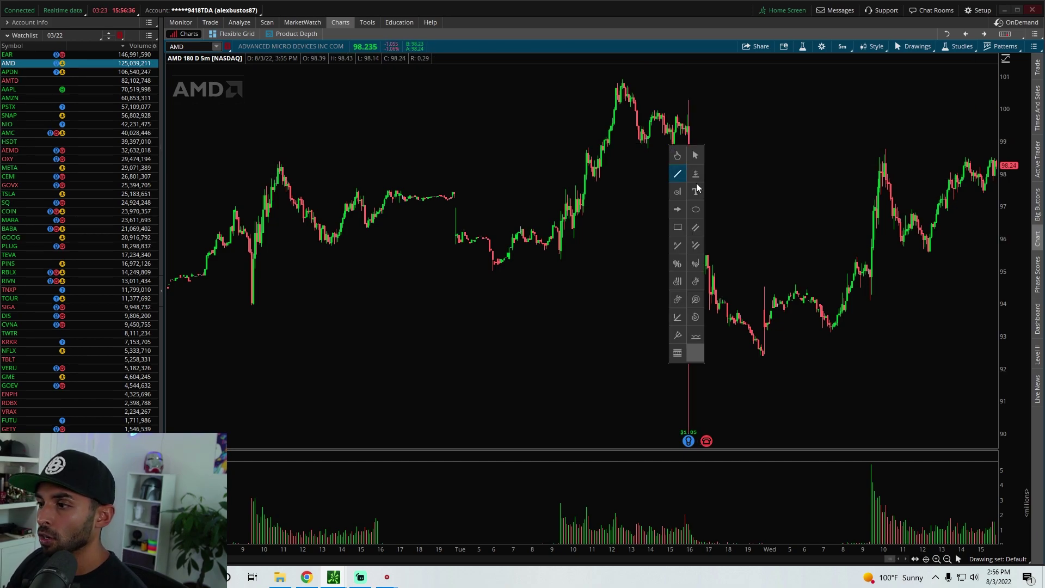
left_click(693, 207)
left_click_drag(681, 120, 699, 177)
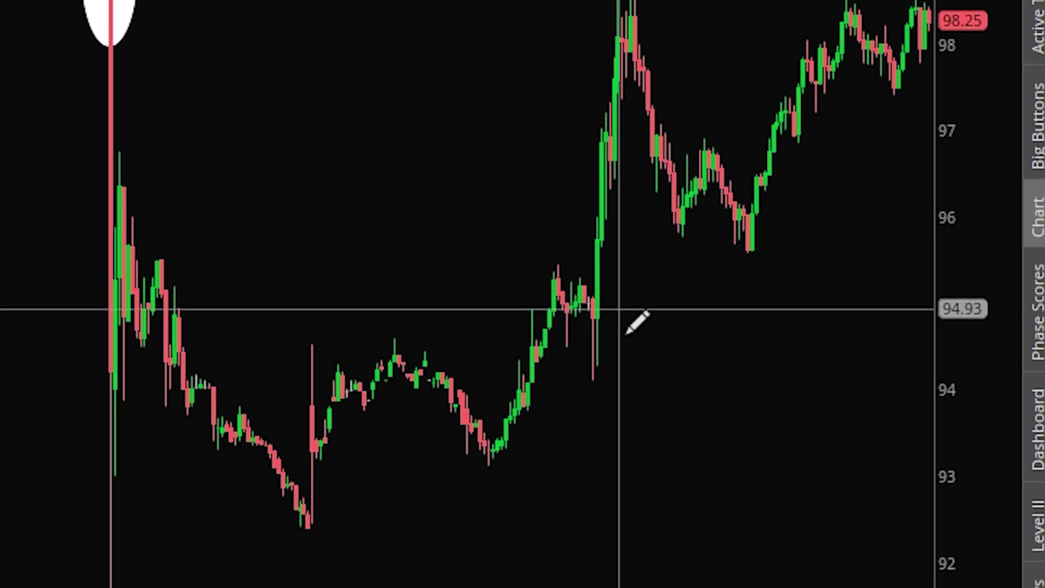
left_click_drag(578, 226, 618, 361)
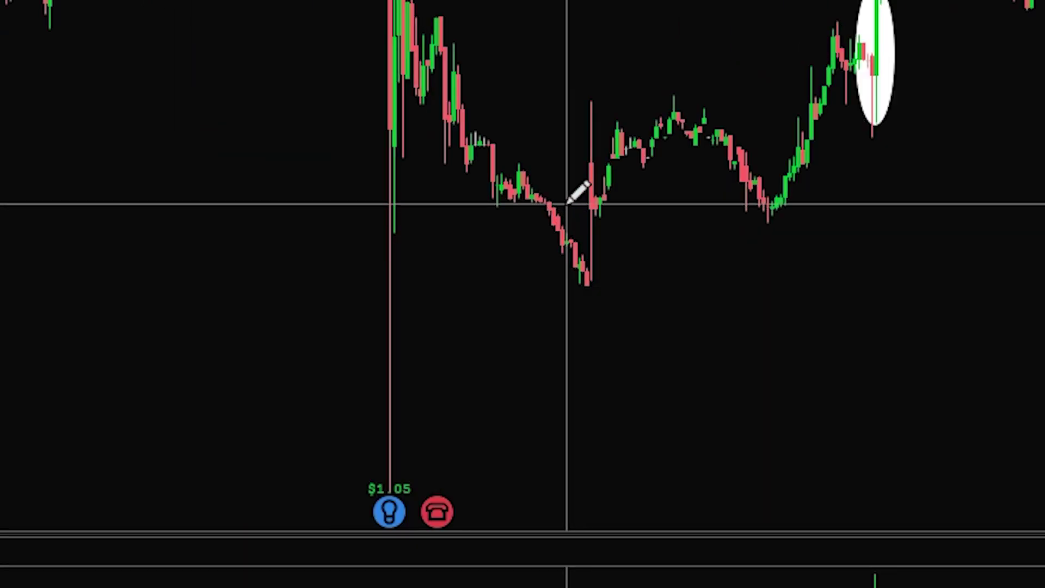
left_click_drag(558, 196, 618, 309)
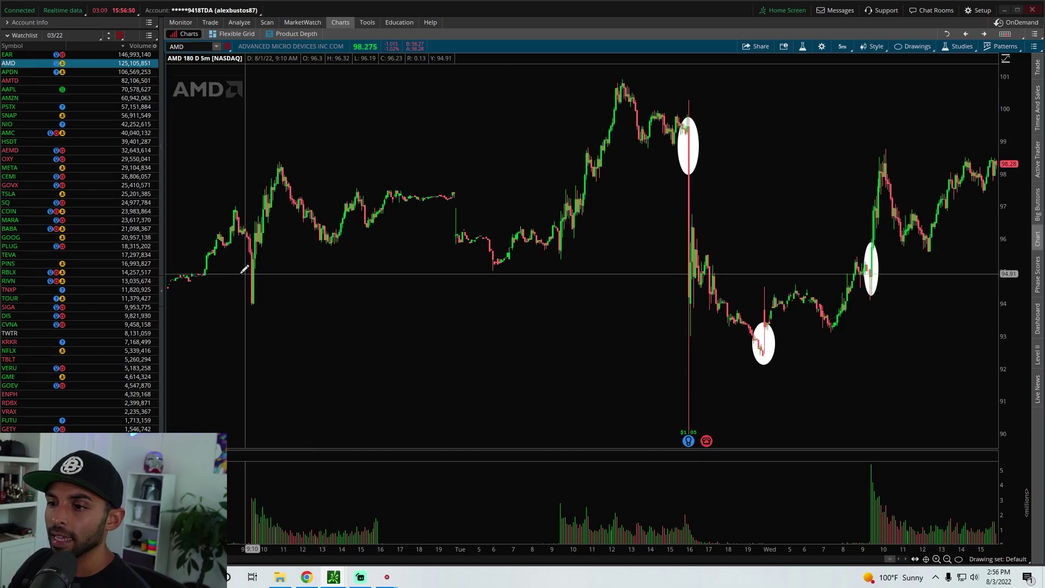
Mark Monday's opening low near 94 and Tuesday's opening low near 96 with ovals, and leave the Oval tool.
left_click_drag(244, 269, 280, 318)
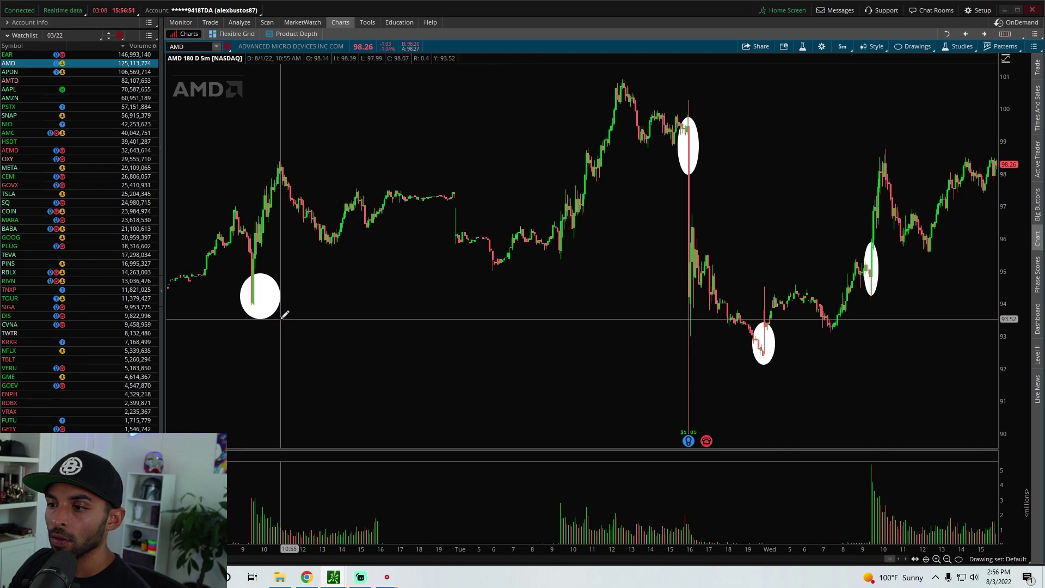
left_click_drag(546, 233, 577, 266)
right_click(576, 154)
left_click(595, 168)
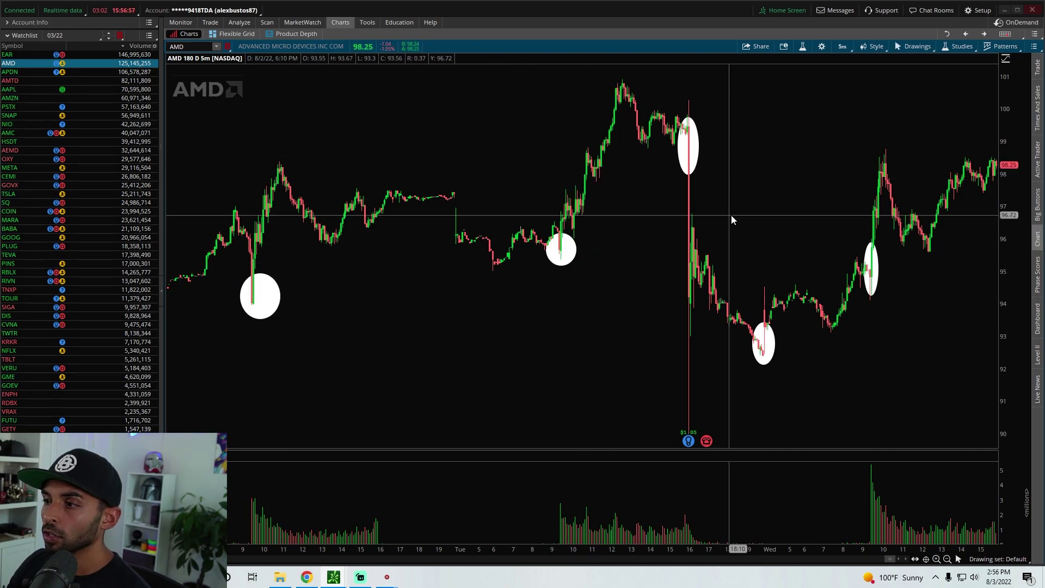
Switch the AMD chart to 15-minute candles and mark last Friday's opening low near 91 and Thursday's near 89 with ovals.
left_click(966, 33)
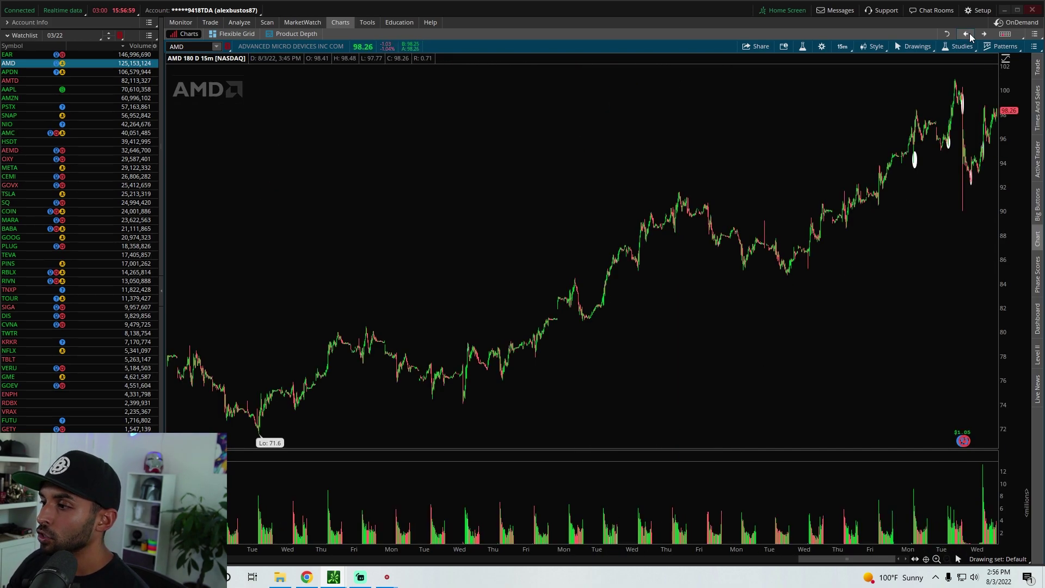
right_click(845, 120)
left_click(877, 186)
left_click(871, 192)
left_click(658, 368)
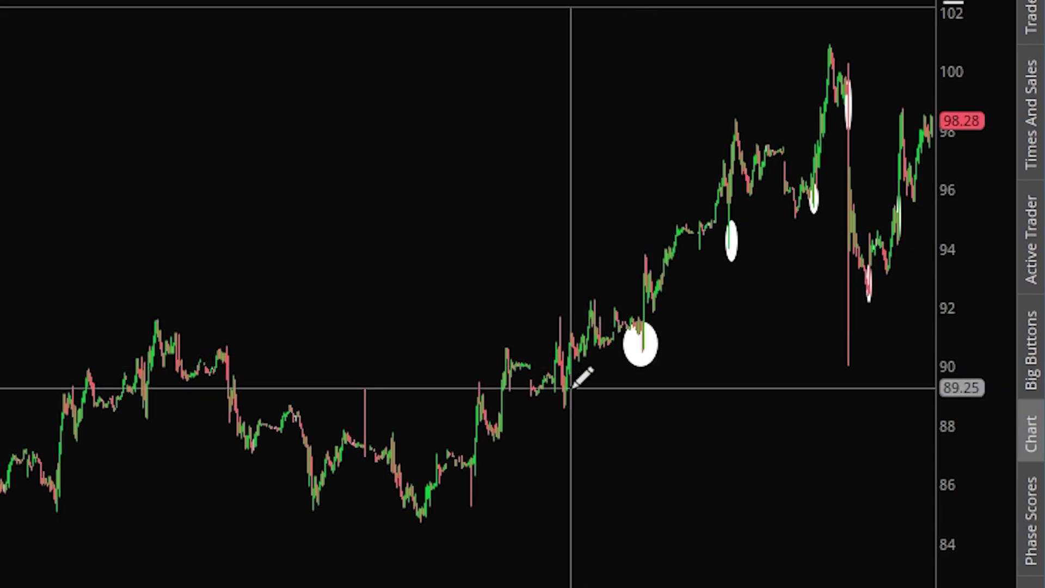
left_click(532, 387)
left_click(579, 422)
right_click(555, 208)
left_click(623, 235)
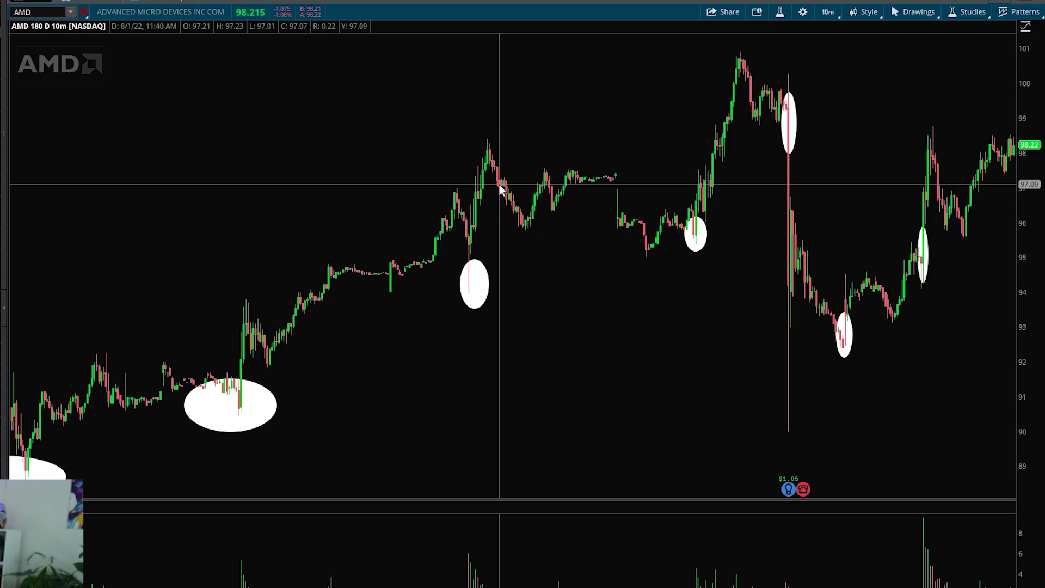
Mark the morning price peaks of Monday, Tuesday, Wednesday and the previous Friday with ovals.
left_click_drag(480, 136, 495, 154)
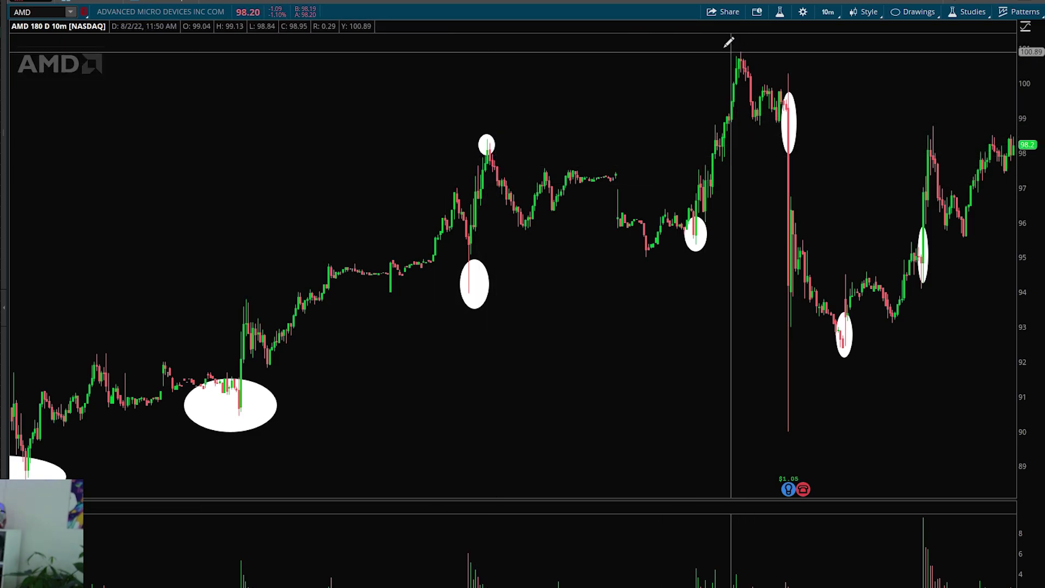
left_click_drag(719, 51, 751, 72)
left_click_drag(919, 121, 943, 158)
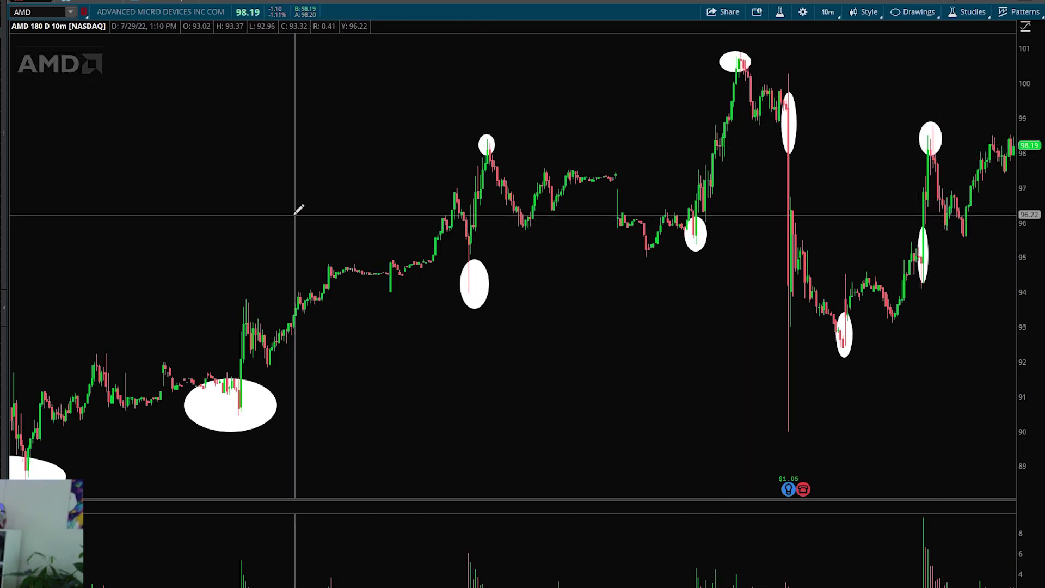
mouse_move(228, 288)
left_mouse_down()
mouse_move(262, 296)
mouse_move(261, 312)
left_mouse_up()
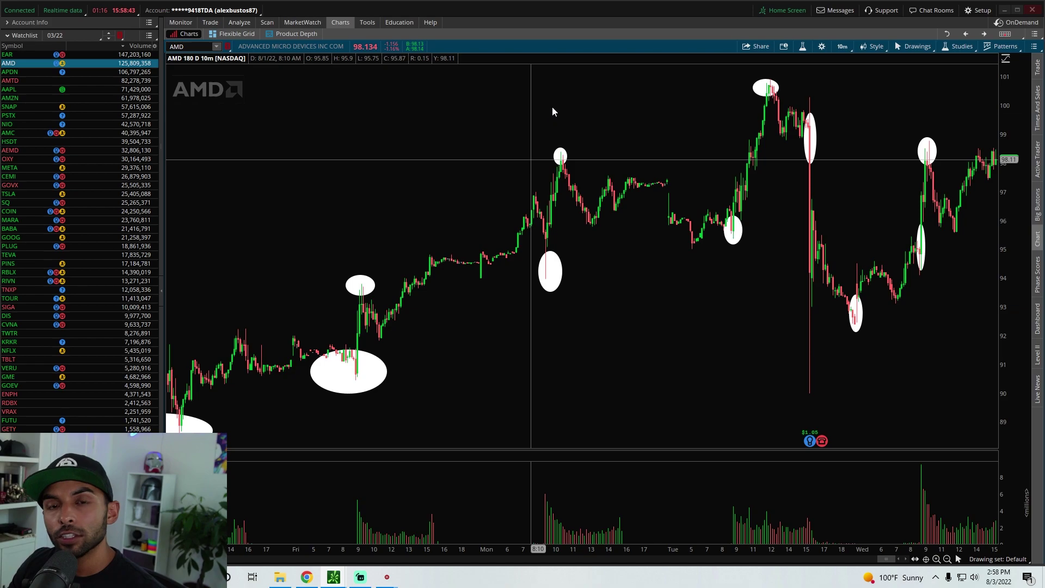
Draw a rectangle zone at about 98.4 to 98.85, from just before Monday's peak to after Tuesday's close.
middle_click(566, 108)
left_click(574, 186)
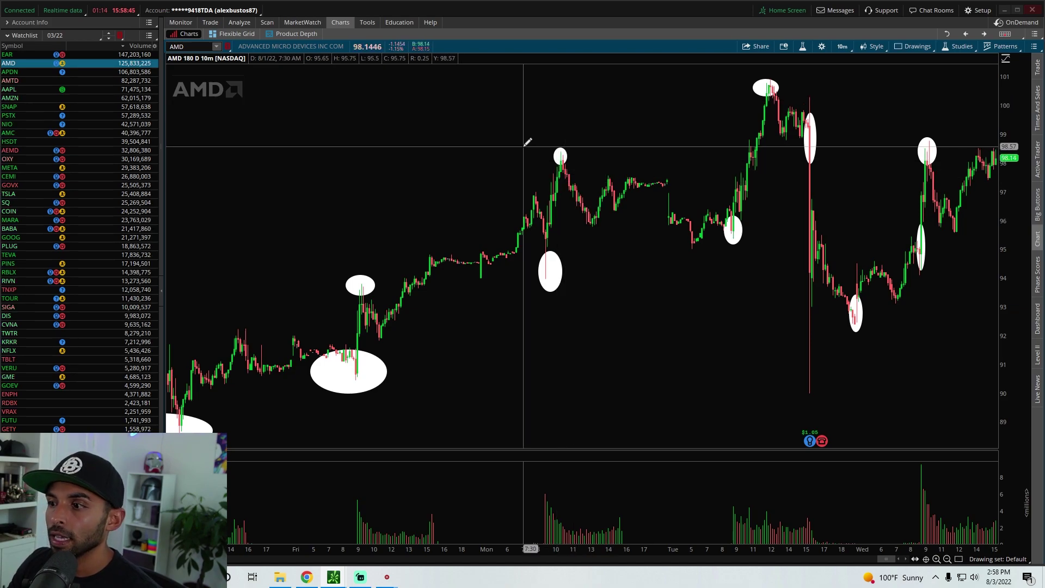
left_click(521, 152)
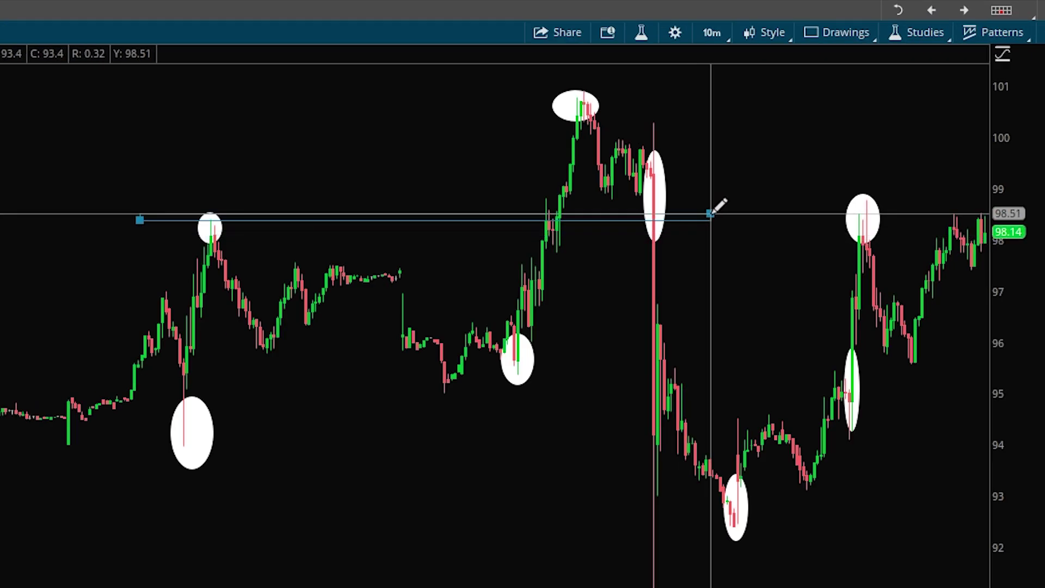
left_click(734, 196)
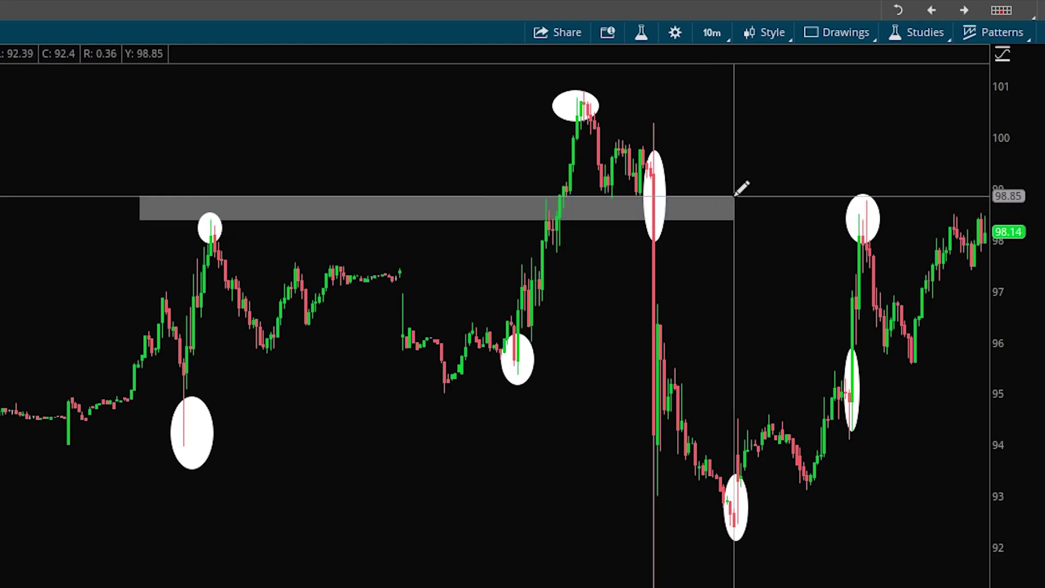
Draw two rectangle zones, one at about 94 starting from Friday's peak and one at about 90.5 along Friday's low.
left_click(353, 298)
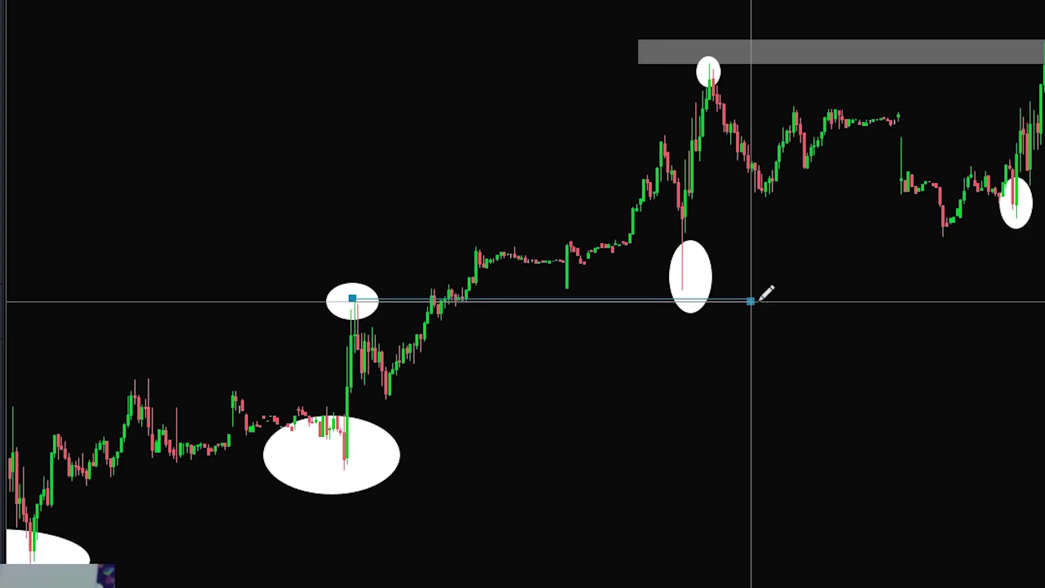
left_click(934, 276)
left_click(166, 457)
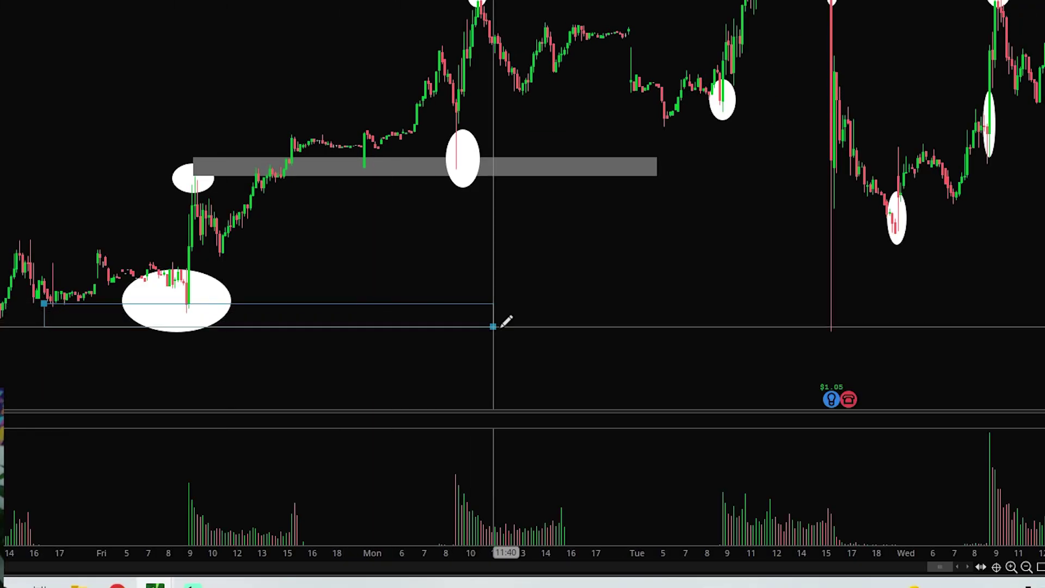
left_click(934, 310)
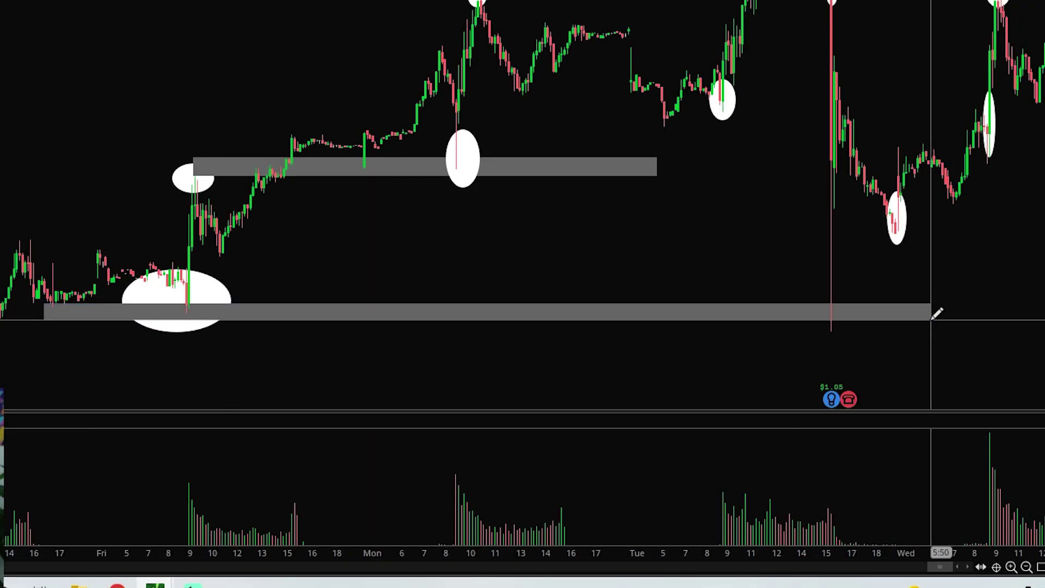
Draw three more rectangle zones at about 92.2 to 93, about 94.6, and about 95 to 95.7.
left_click(479, 305)
left_click(836, 373)
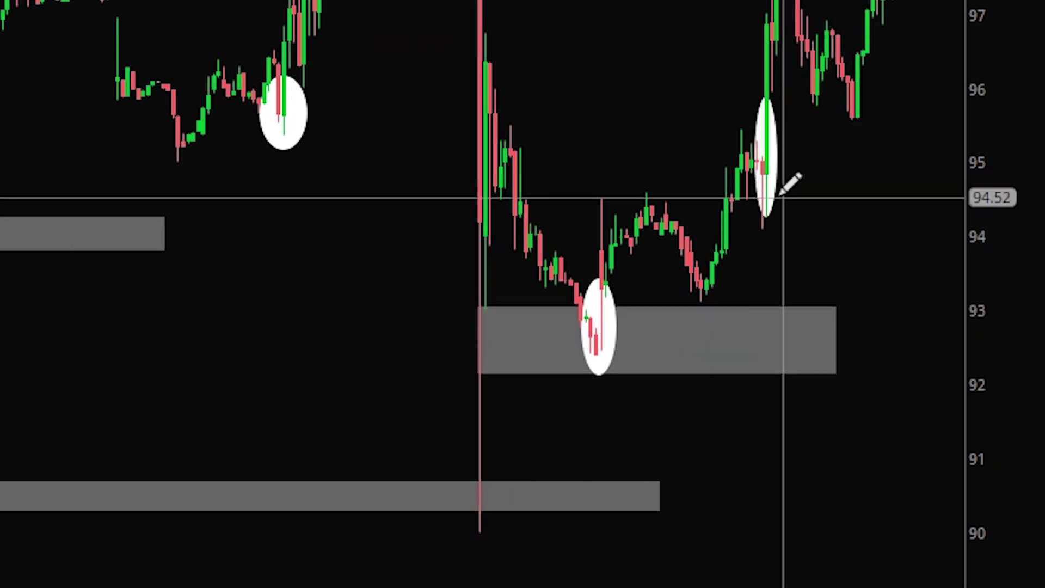
left_click(851, 182)
left_click(521, 203)
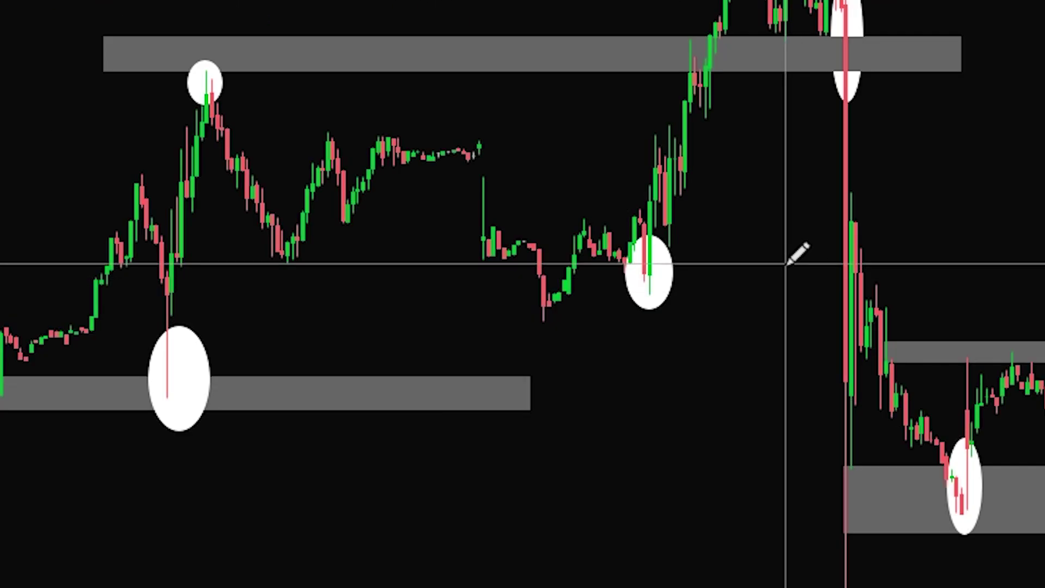
left_click(423, 108)
left_click(144, 327)
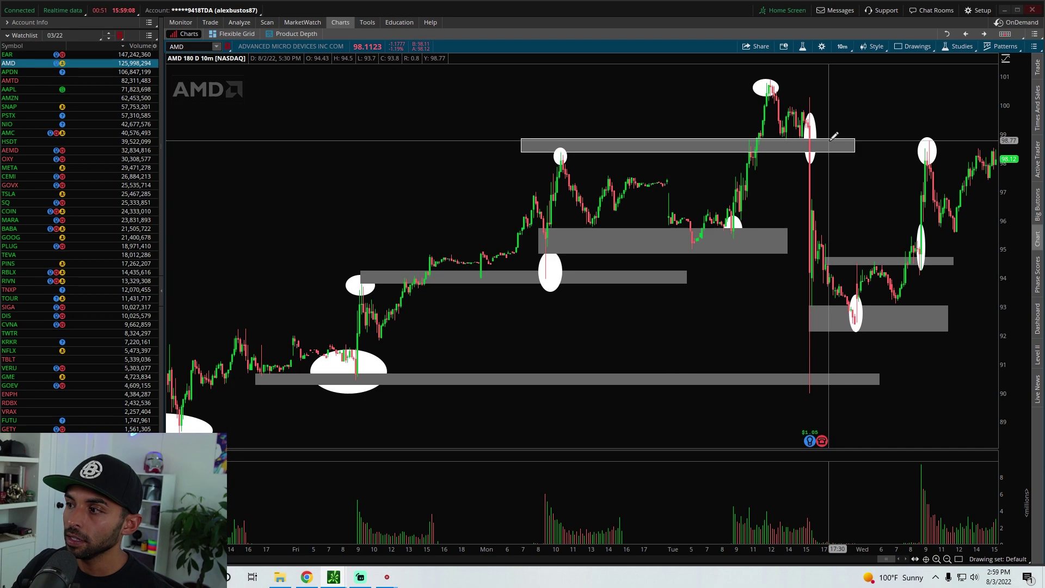
Extend the uppermost rectangle zone to reach Wednesday's latest candles.
right_click(852, 145)
left_click(859, 146)
left_click_drag(854, 147, 991, 155)
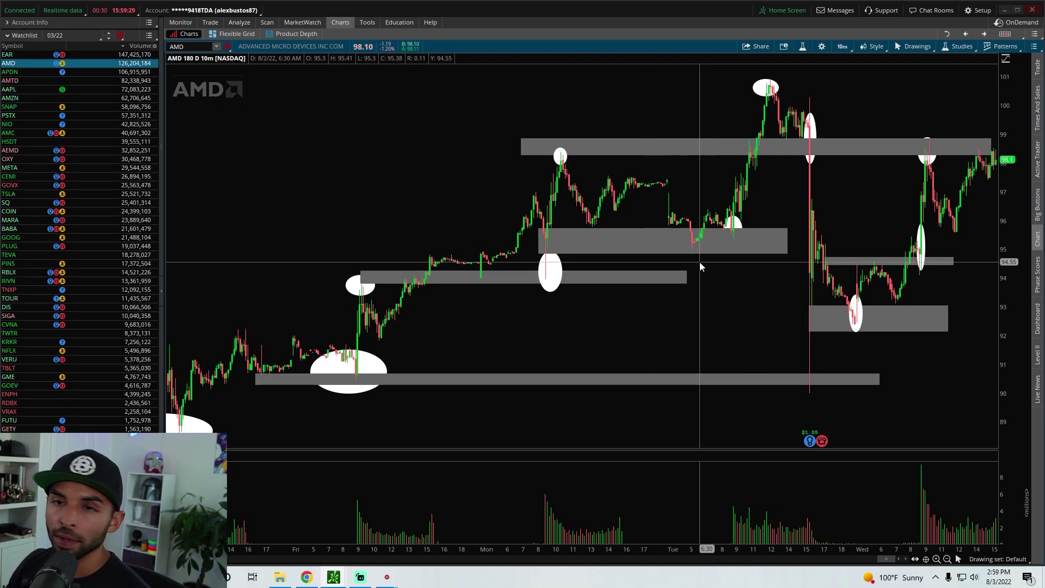
right_click(784, 191)
key("Escape")
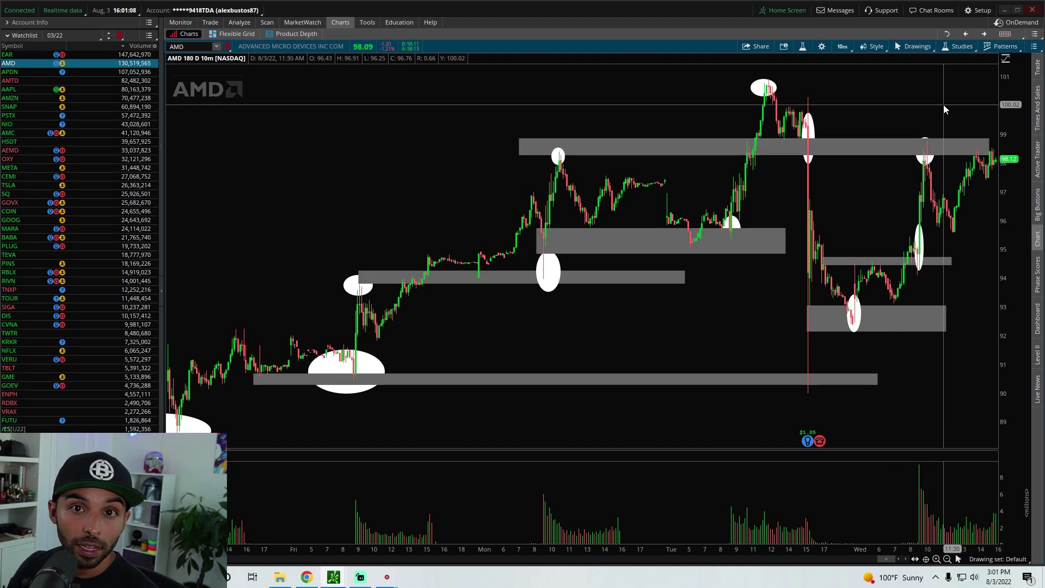
Switch the AMD chart to 5-minute candles and examine Wednesday morning's rally into the uppermost zone.
left_click(984, 34)
left_click_drag(234, 130, 957, 146)
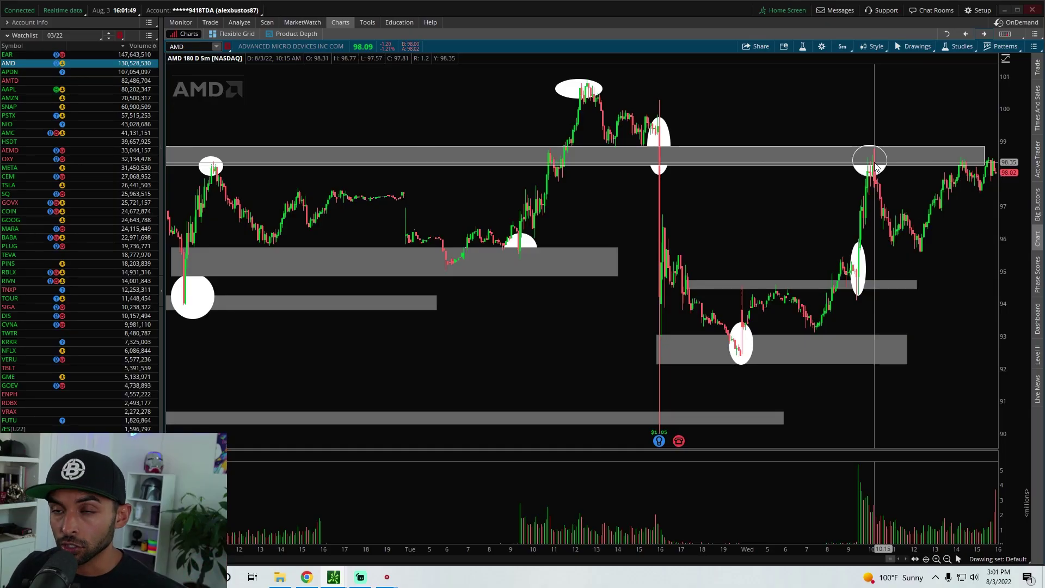
left_click_drag(812, 142, 915, 149)
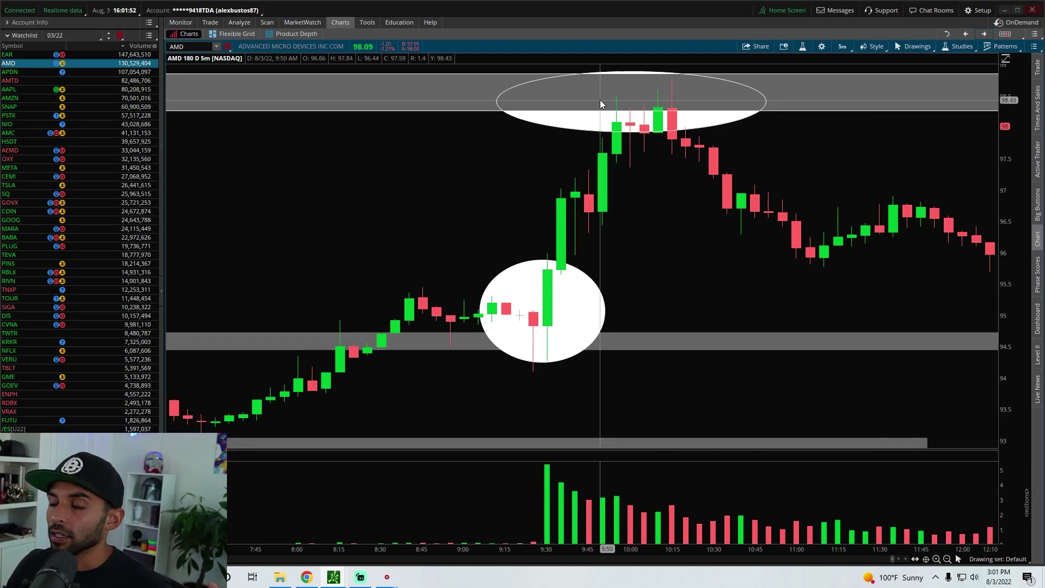
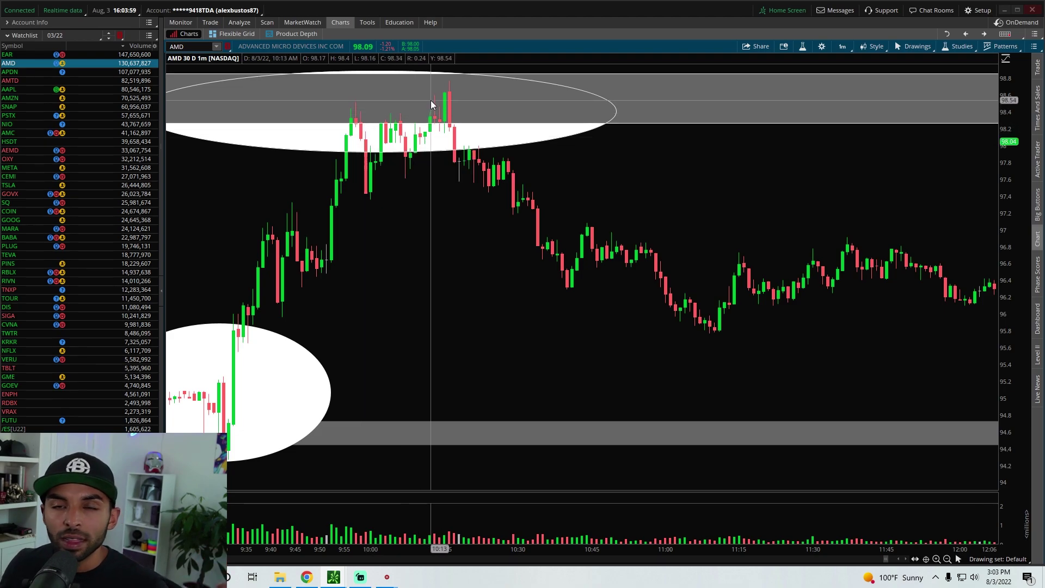
Draw a rising trendline under Wednesday's pullback lows, starting at about 97.4 around 10:00.
right_click(370, 206)
mouse_move(420, 228)
left_click(479, 234)
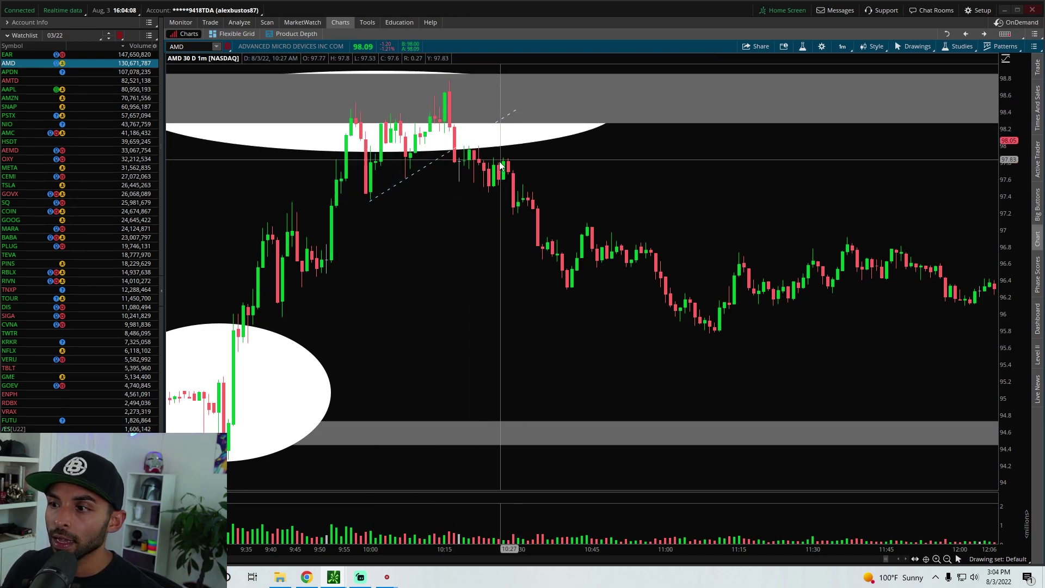
left_click(516, 145)
Draw a horizontal line at about 98.5 from Wednesday's first morning high toward the latest candles.
middle_click(340, 92)
left_click(368, 126)
left_click(339, 103)
middle_click(654, 154)
left_click(659, 163)
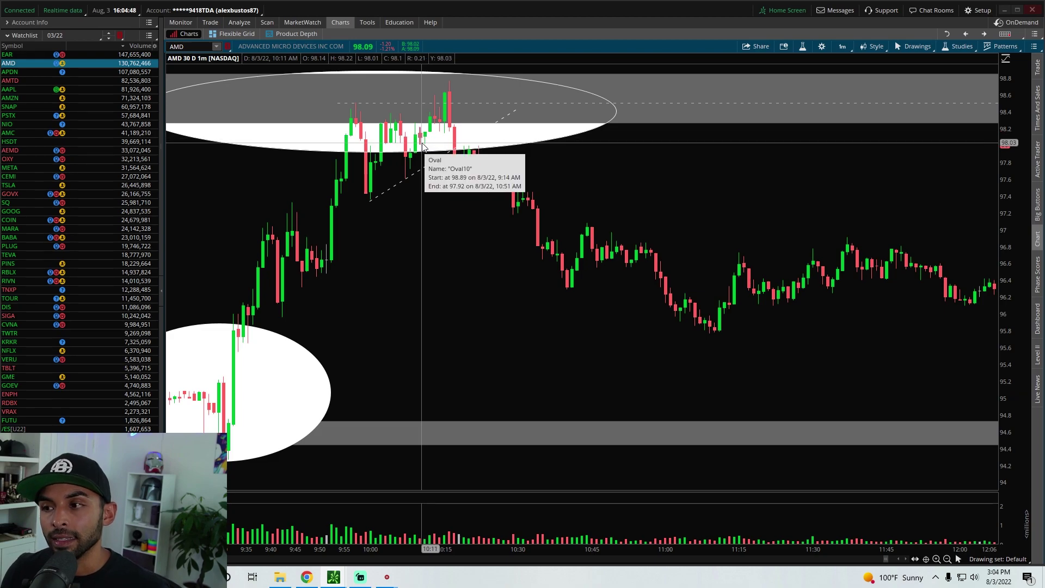
Switch to the AMD 2-minute chart window of Cobra Trading to review the trade markers, and return to the annotated chart.
mouse_move(387, 577)
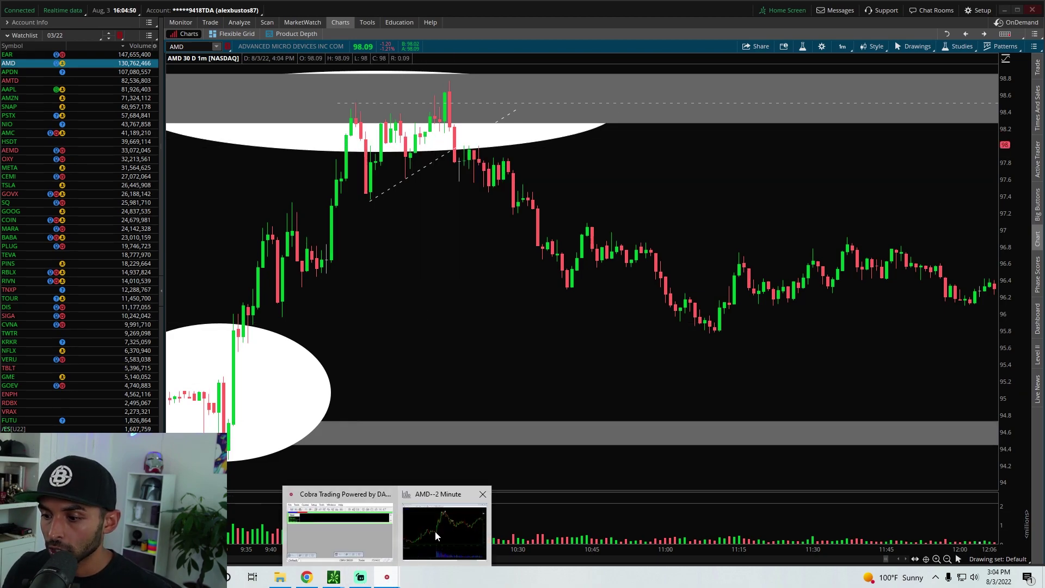
left_click(434, 532)
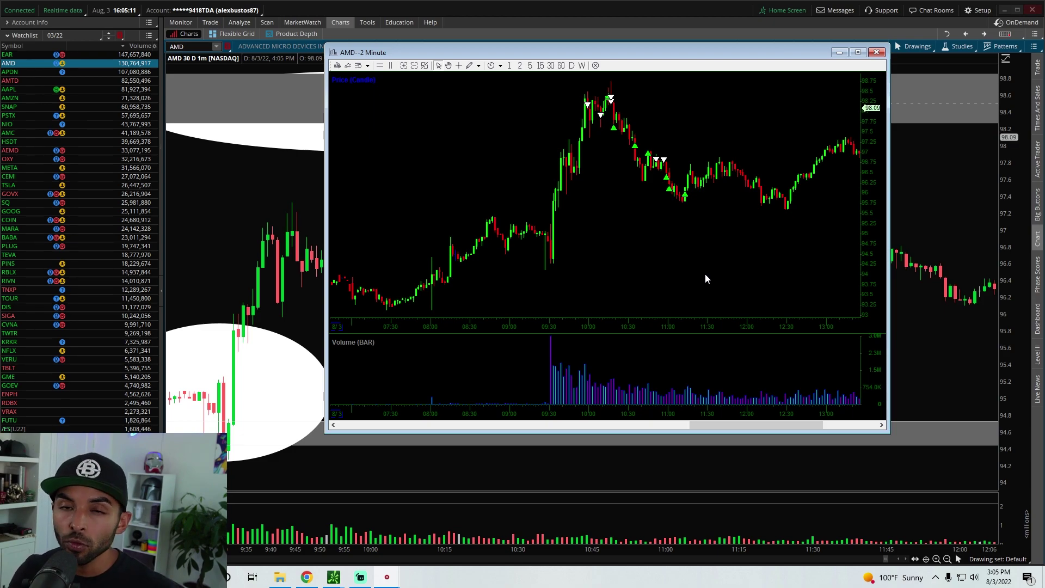
left_click(950, 243)
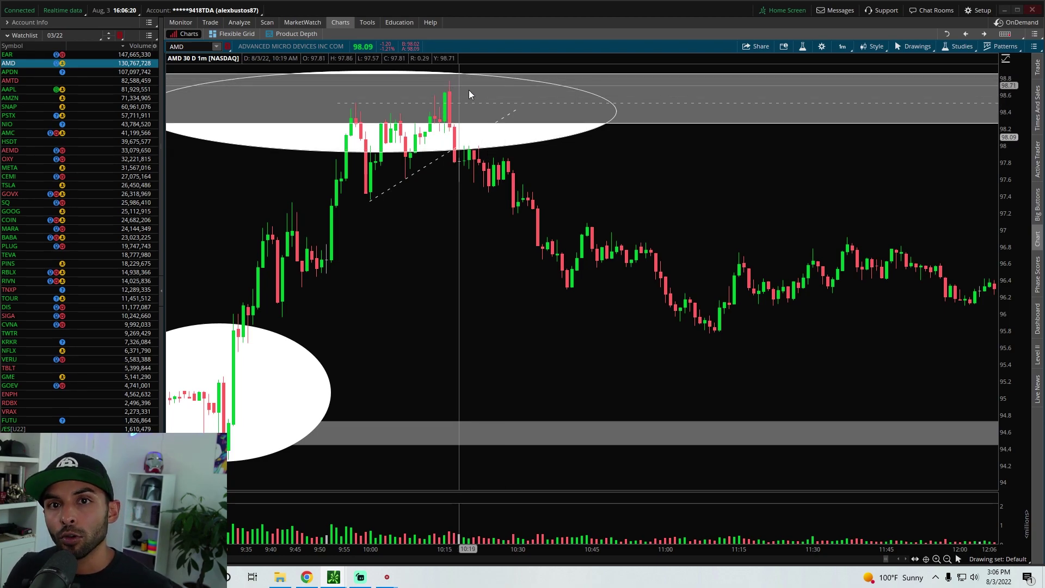
Examine how price behaves around the uppermost zone on Wednesday afternoon and at Tuesday's late-morning breakout.
scroll(775, 220, "down", 5)
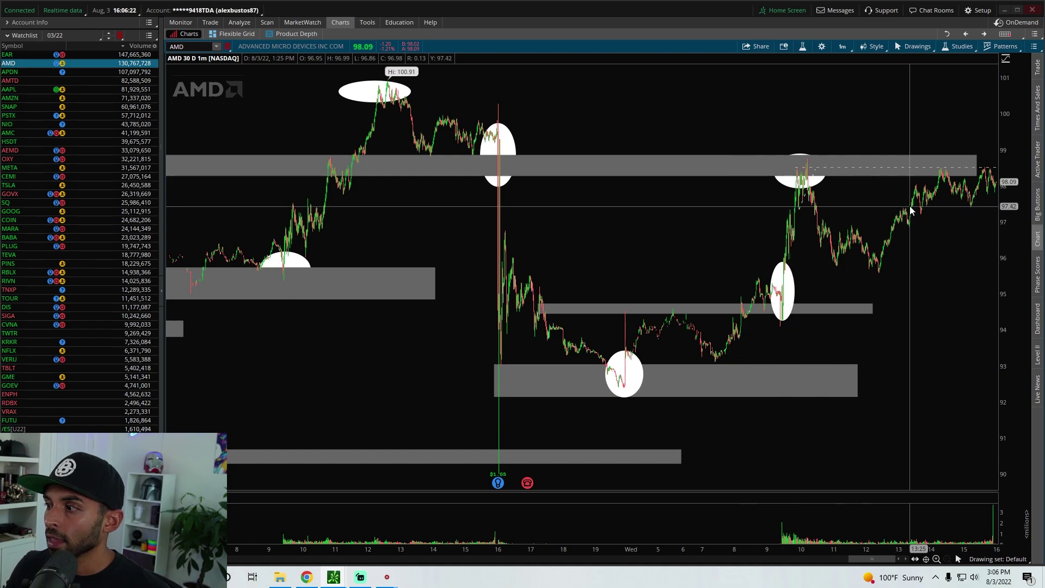
left_click_drag(863, 137, 1016, 142)
left_click_drag(688, 100, 1013, 102)
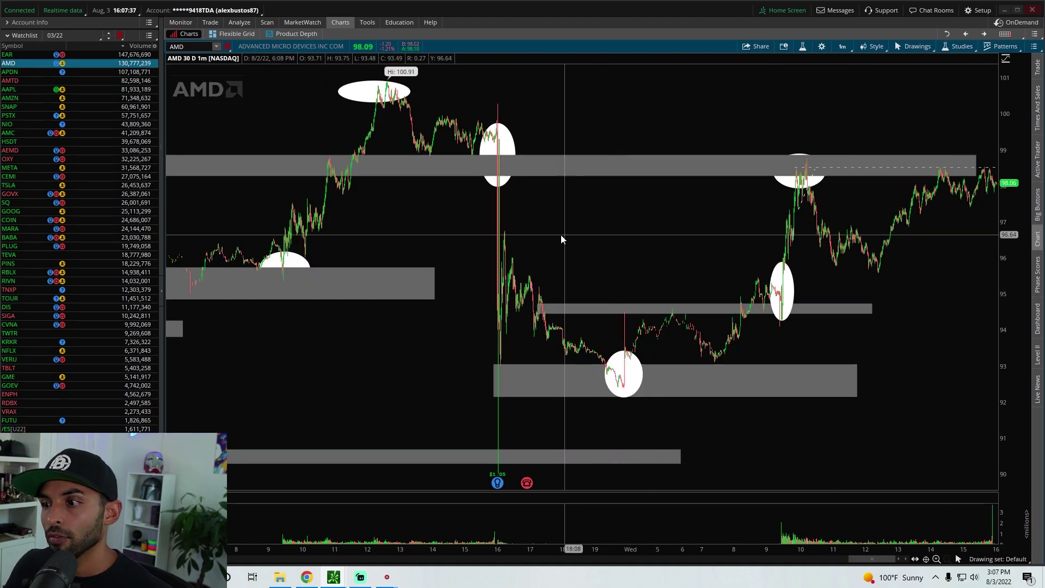
left_click_drag(306, 133, 531, 115)
left_click_drag(226, 125, 654, 125)
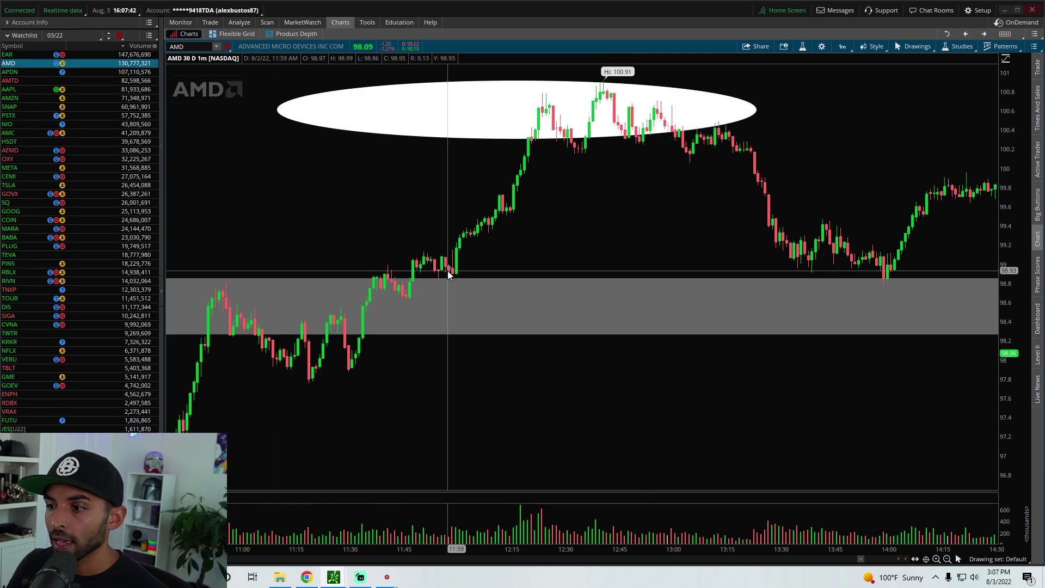
left_click_drag(338, 259, 570, 249)
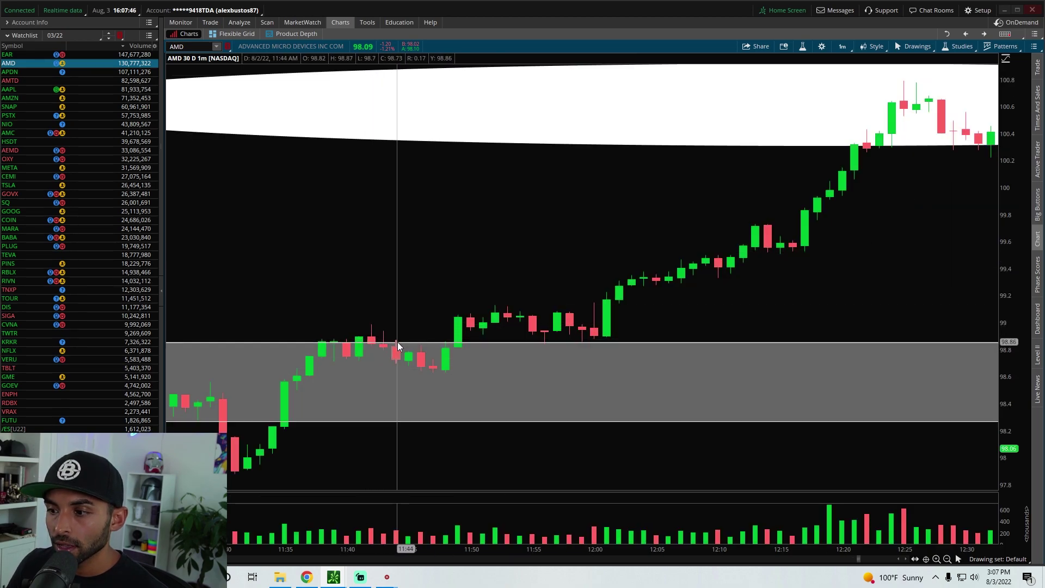